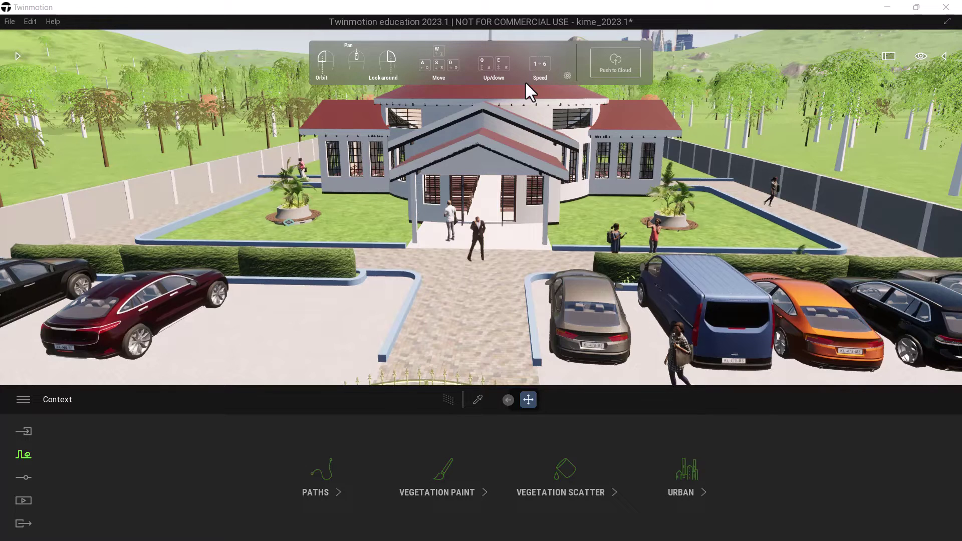
Create a custom path with three points running up the walkway to the church entrance.
left_click(327, 481)
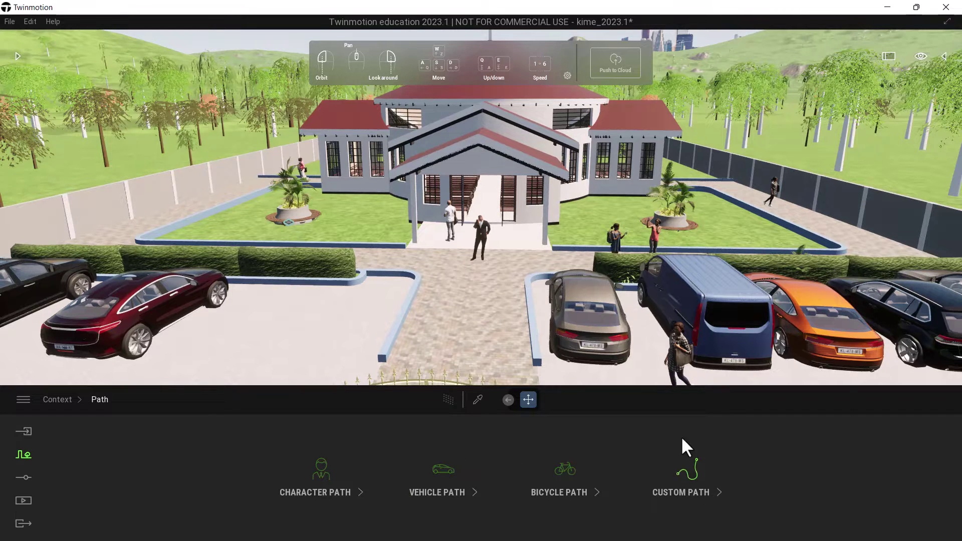
left_click(683, 473)
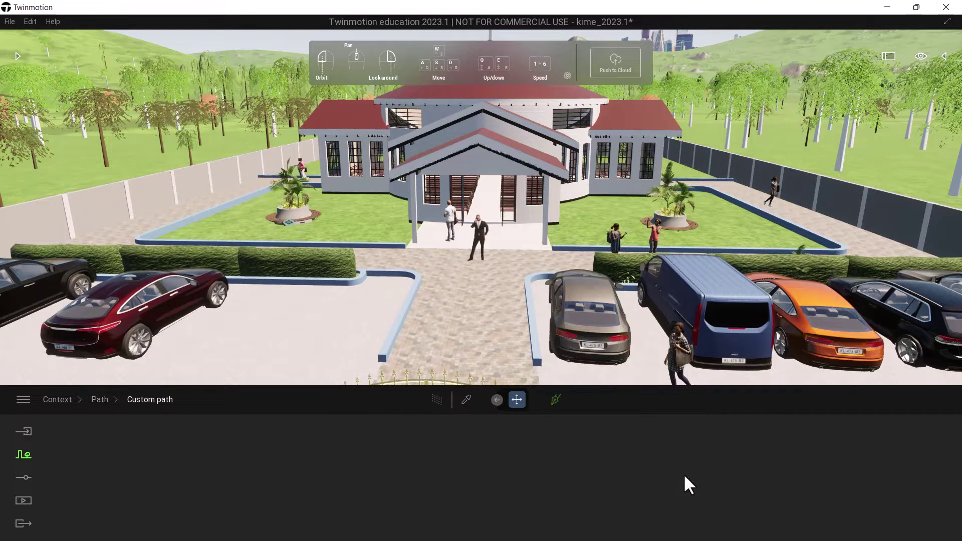
left_click(554, 399)
left_click(469, 347)
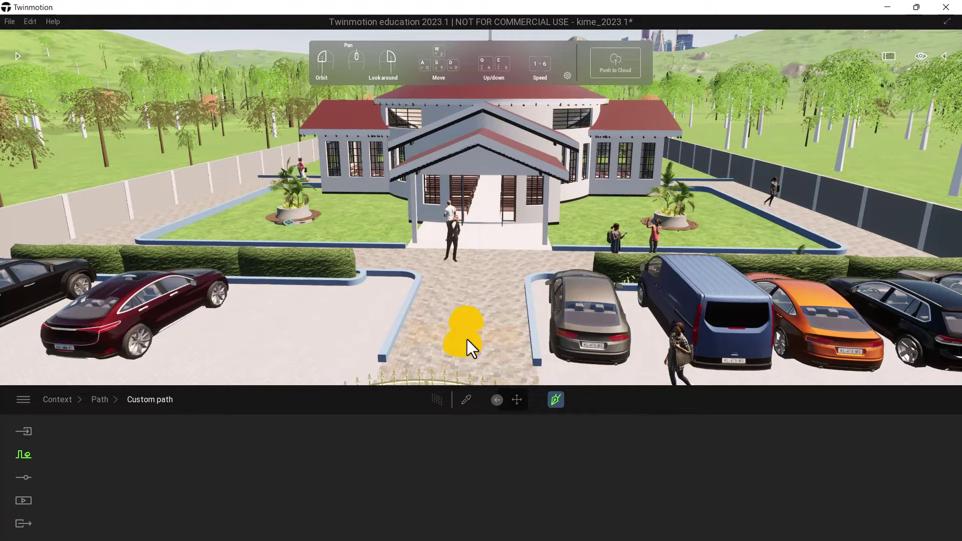
left_click(479, 295)
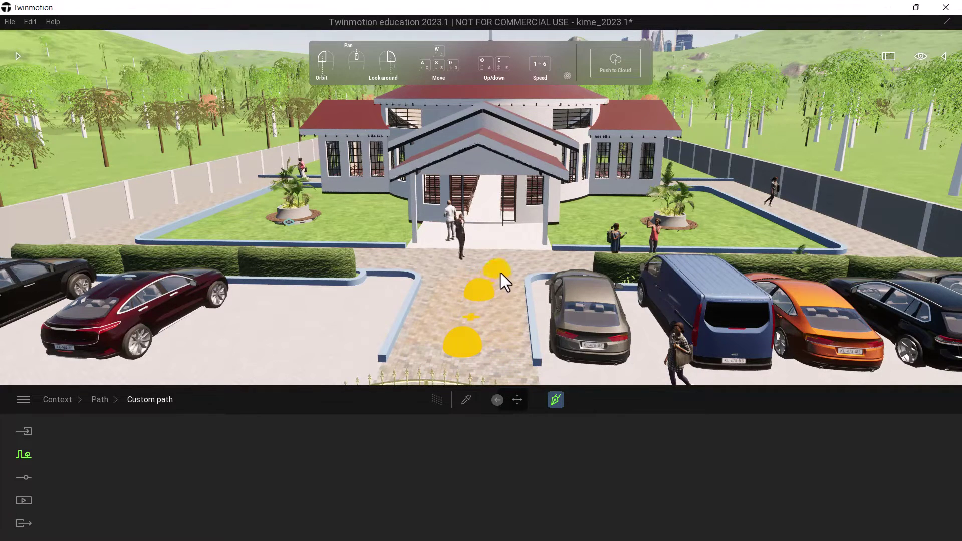
left_click(507, 271)
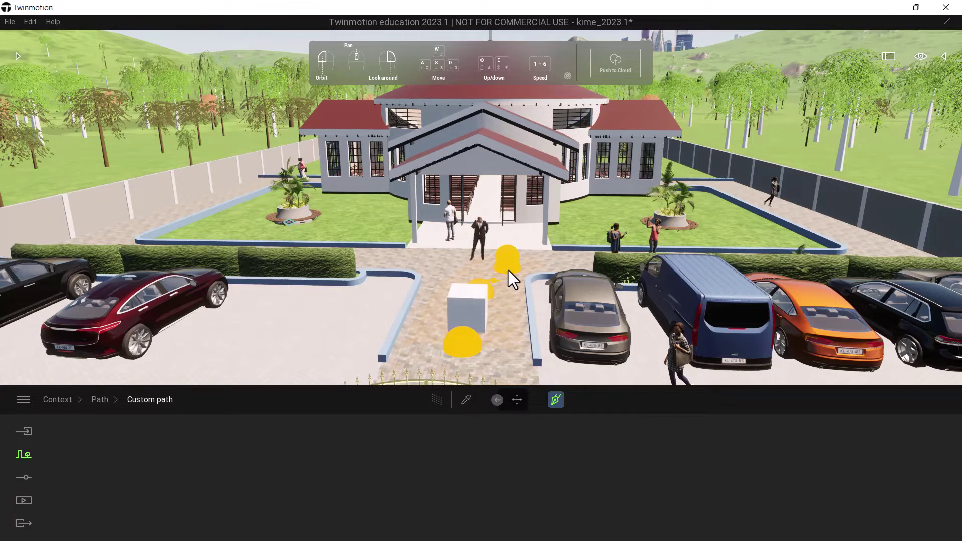
Finish the path and assign the Audrey Beach animated human from Characters as its traveller.
key("Escape")
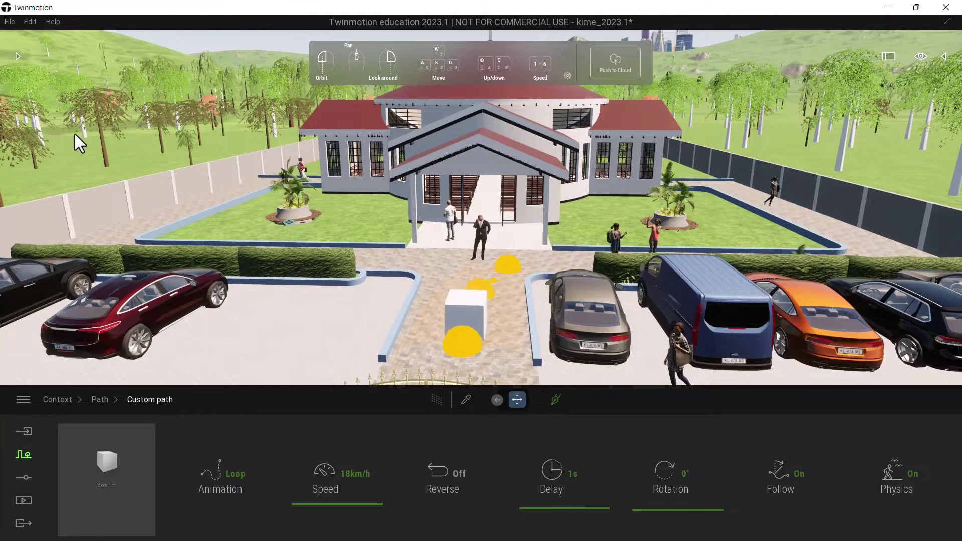
left_click(20, 58)
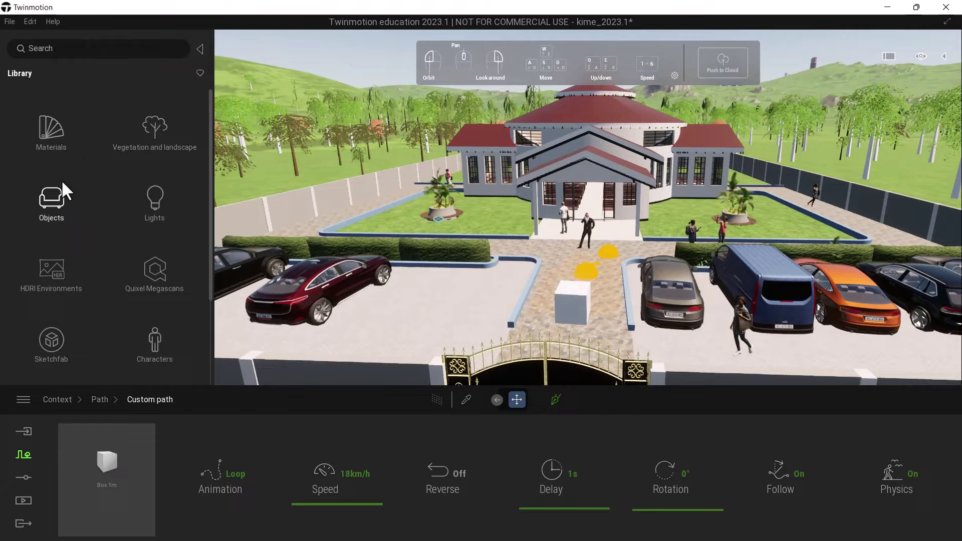
left_click(150, 347)
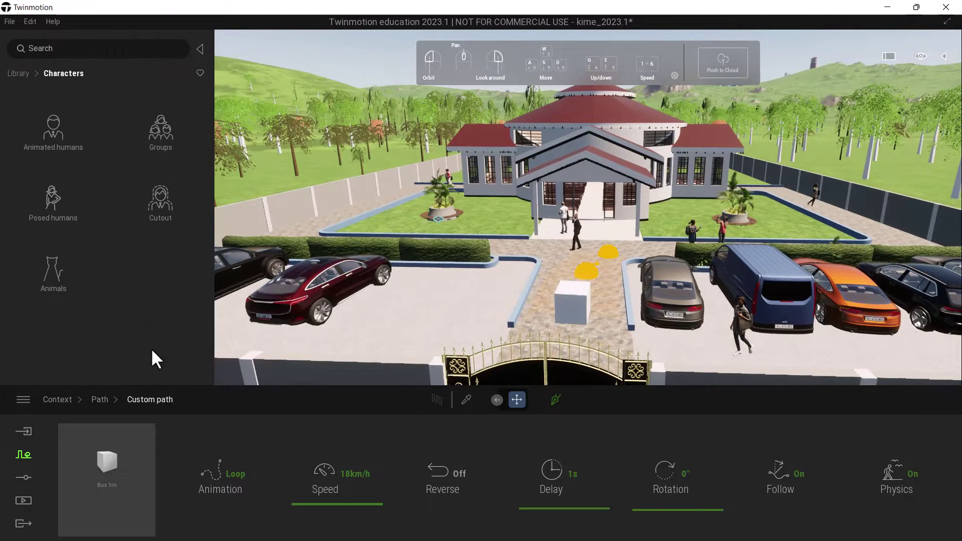
left_click(57, 136)
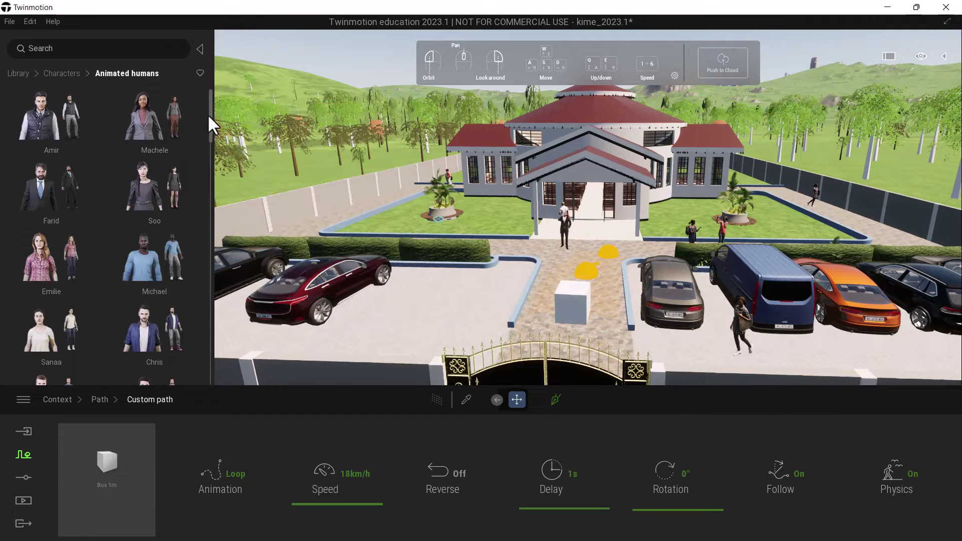
left_click_drag(209, 113, 221, 276)
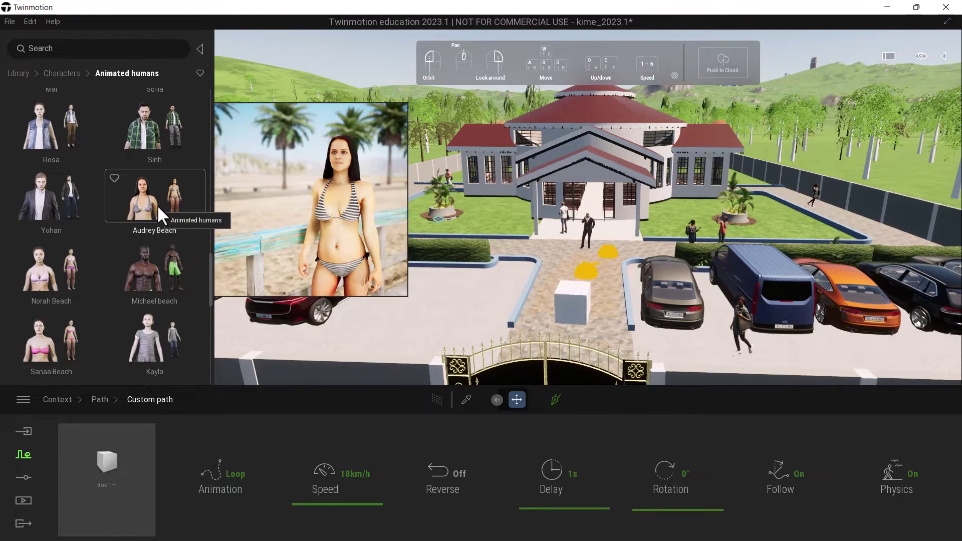
left_click_drag(183, 224, 103, 456)
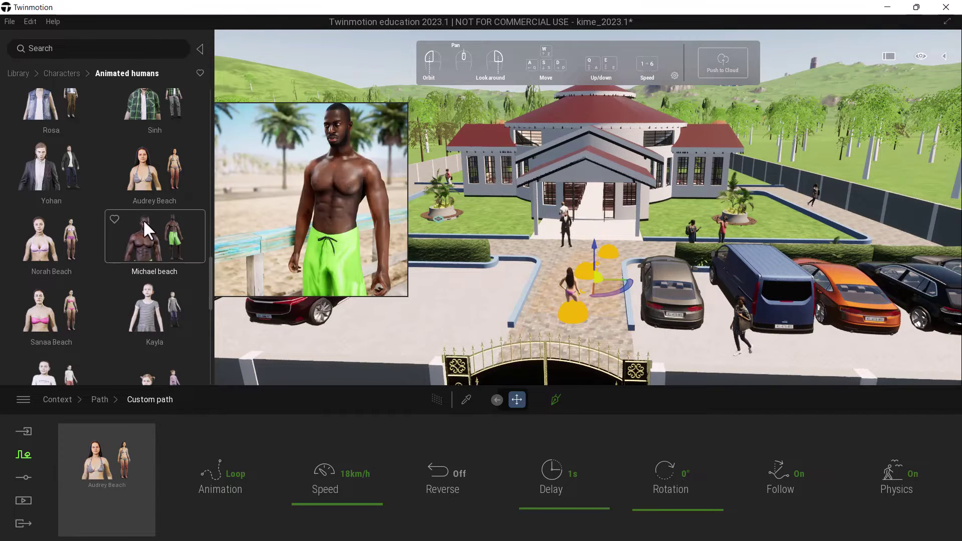
Swap Audrey Beach for Michael from the Animated humans list on the custom path.
mouse_move(185, 246)
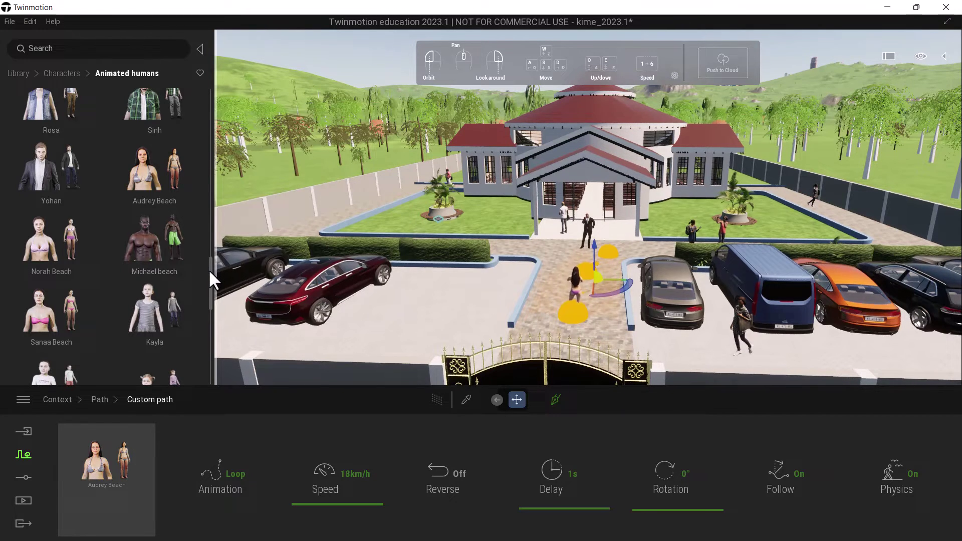
left_click_drag(209, 268, 208, 84)
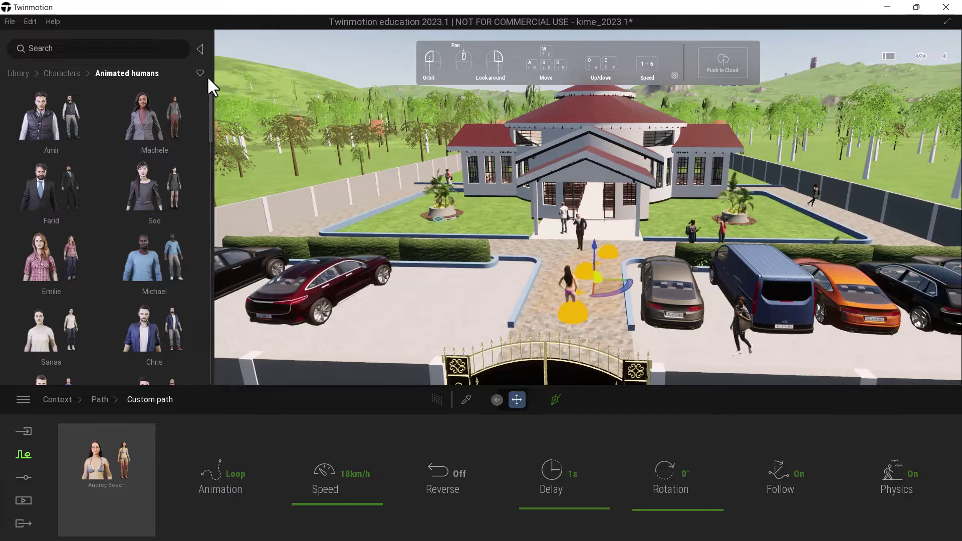
mouse_move(133, 286)
left_click_drag(149, 263, 100, 451)
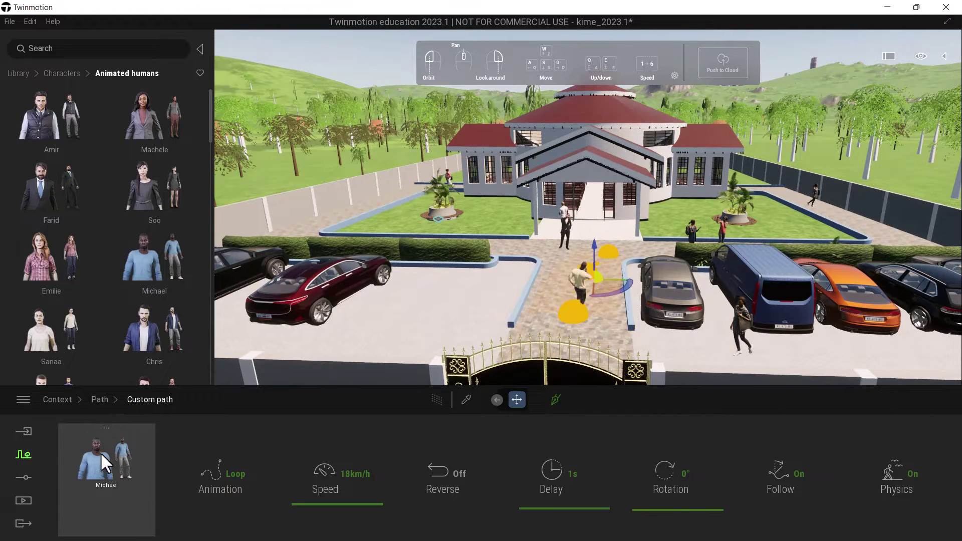
mouse_move(164, 262)
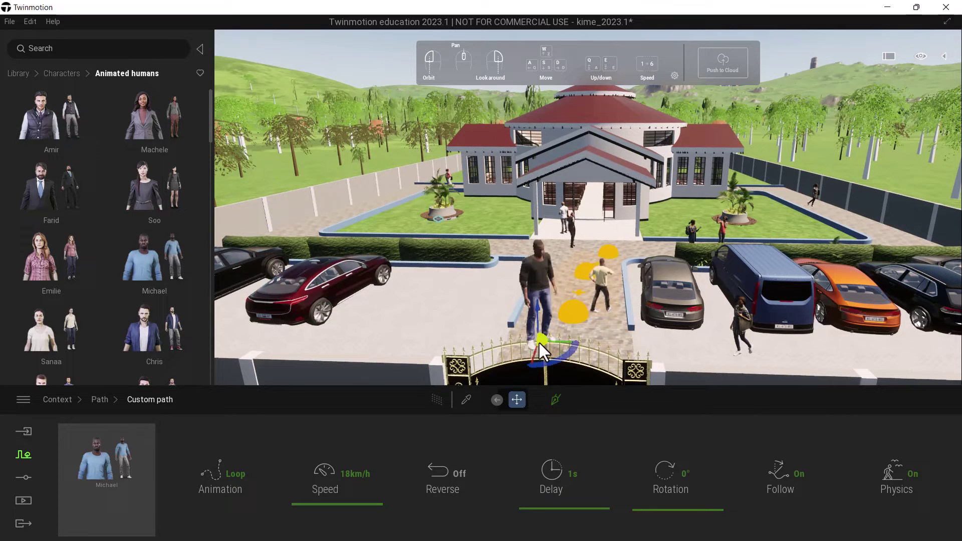
Give the Michael character the Special pose with the Scooter animation.
left_click(535, 316)
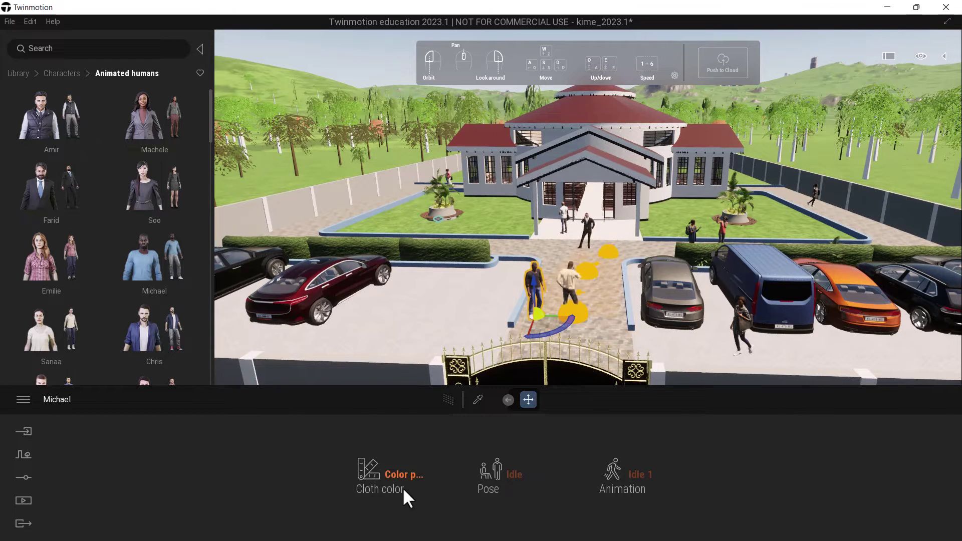
left_click(515, 475)
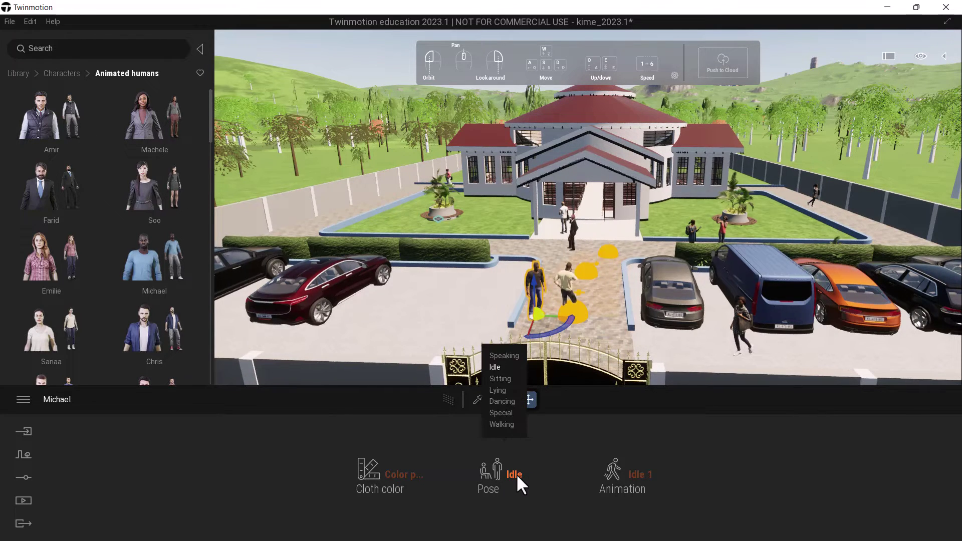
left_click(503, 413)
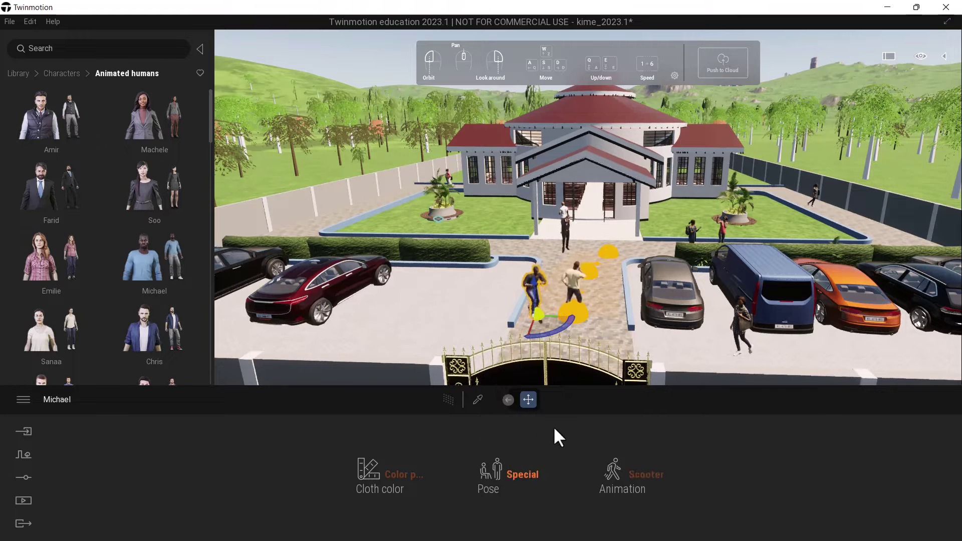
left_click(634, 473)
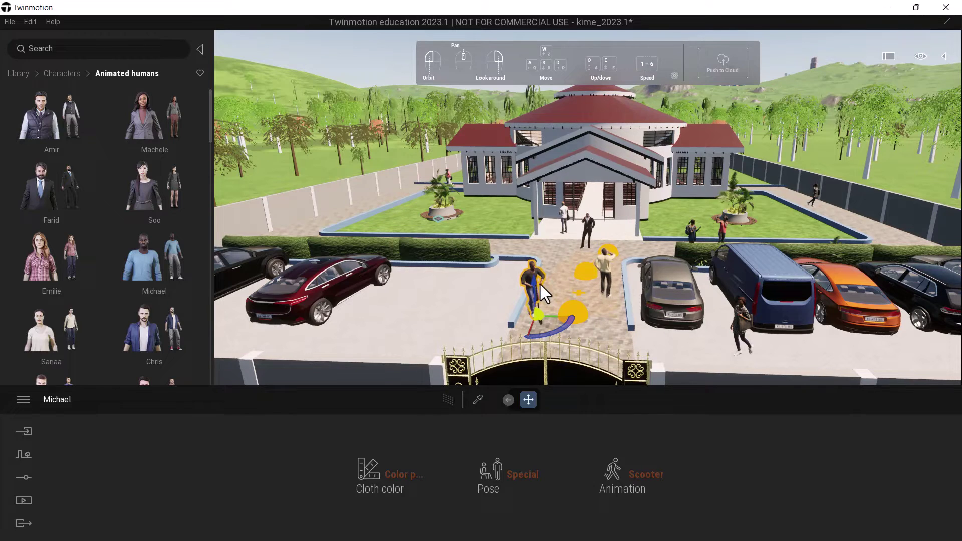
Add the scooting Michael item from the Scene list to the user library.
left_click(944, 55)
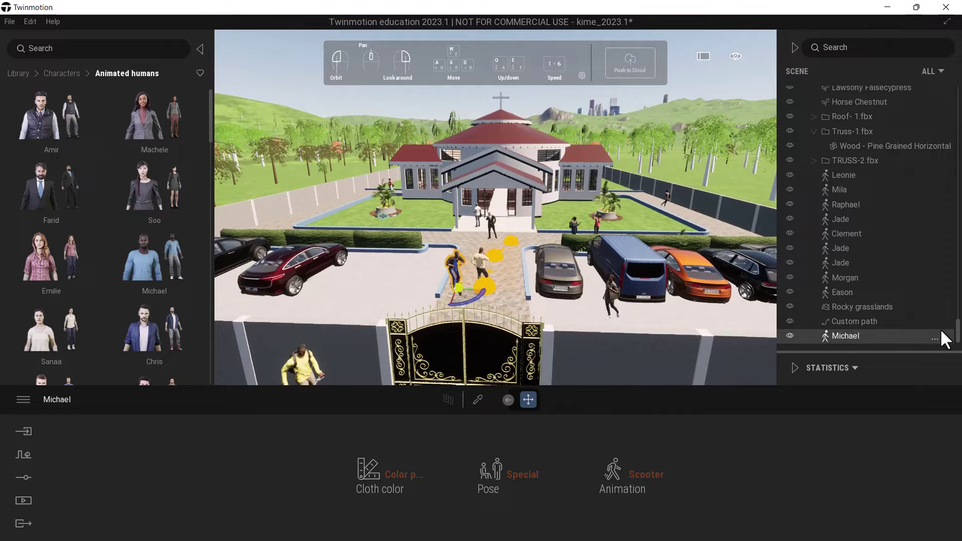
left_click(934, 337)
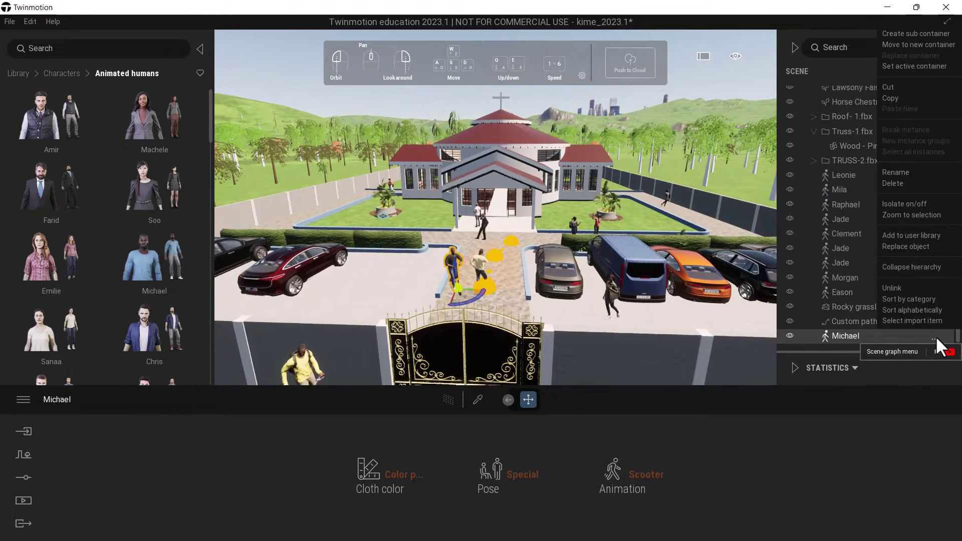
left_click(906, 235)
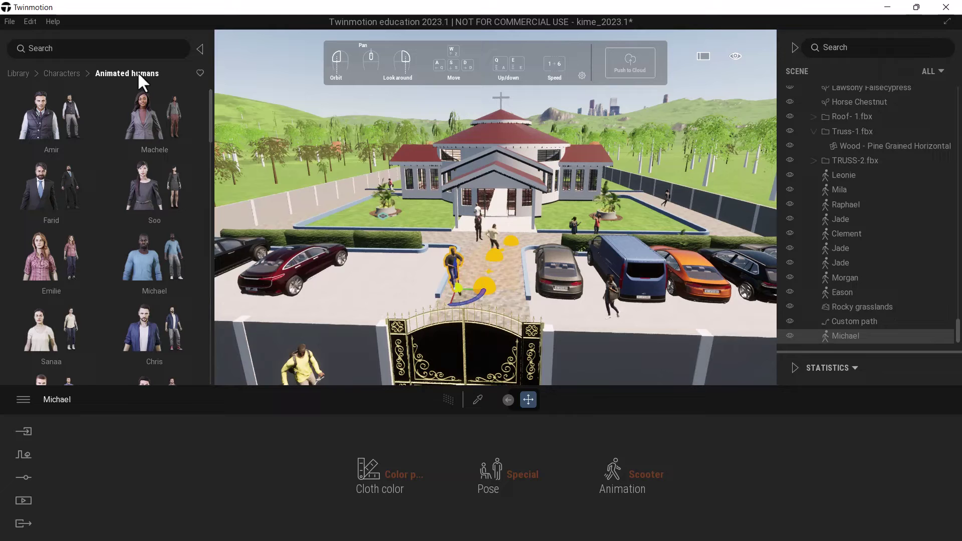
Navigate back through the library categories to the User library.
left_click(60, 74)
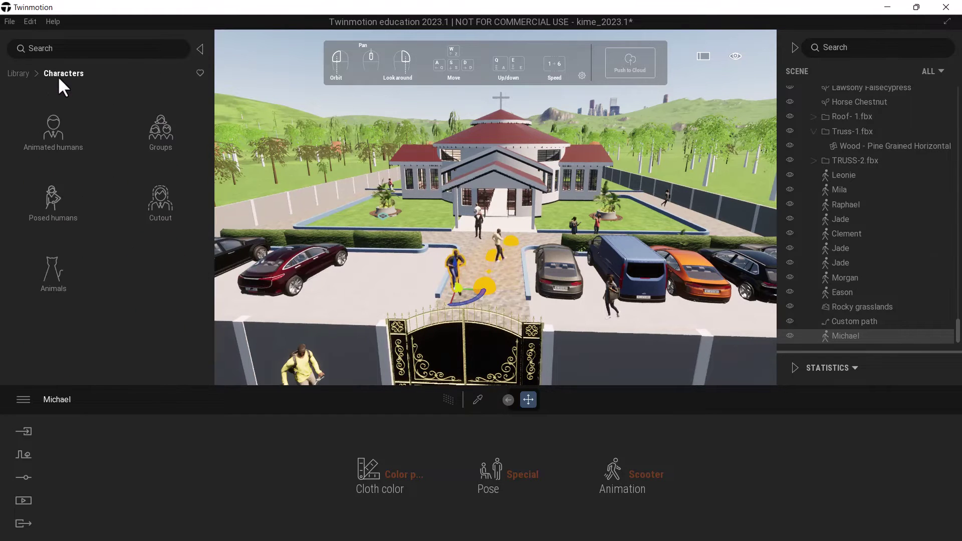
left_click(20, 73)
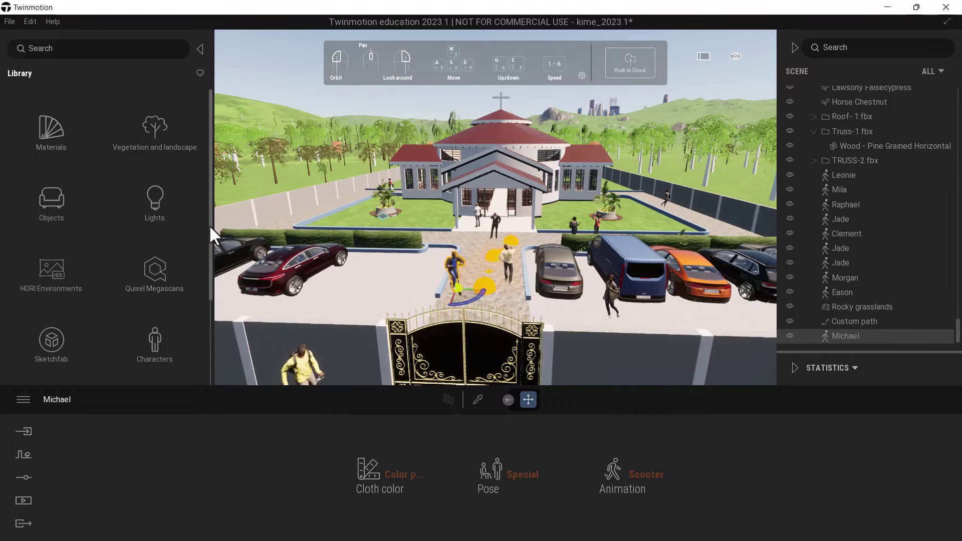
left_click_drag(211, 232, 213, 343)
left_click(55, 356)
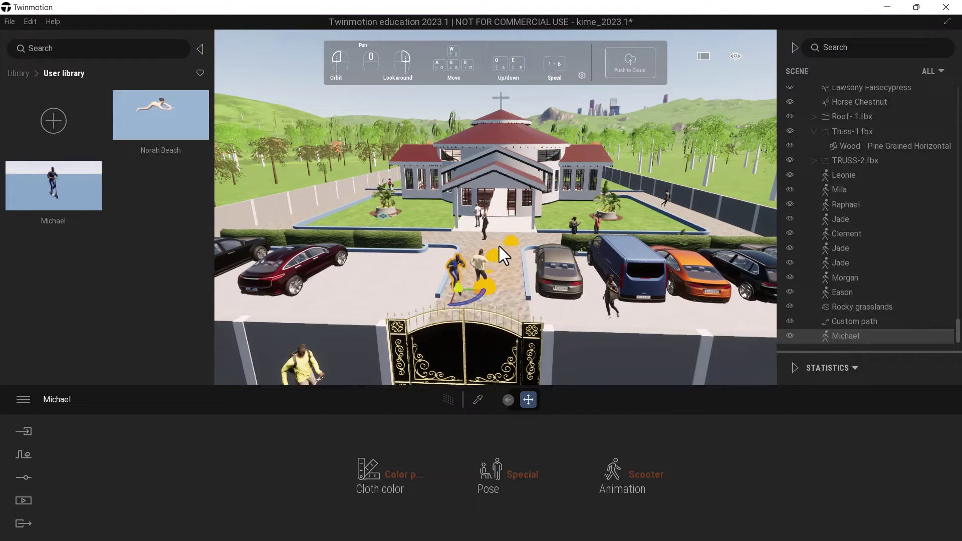
Delete the scooting Michael character from the scene.
left_click(450, 250)
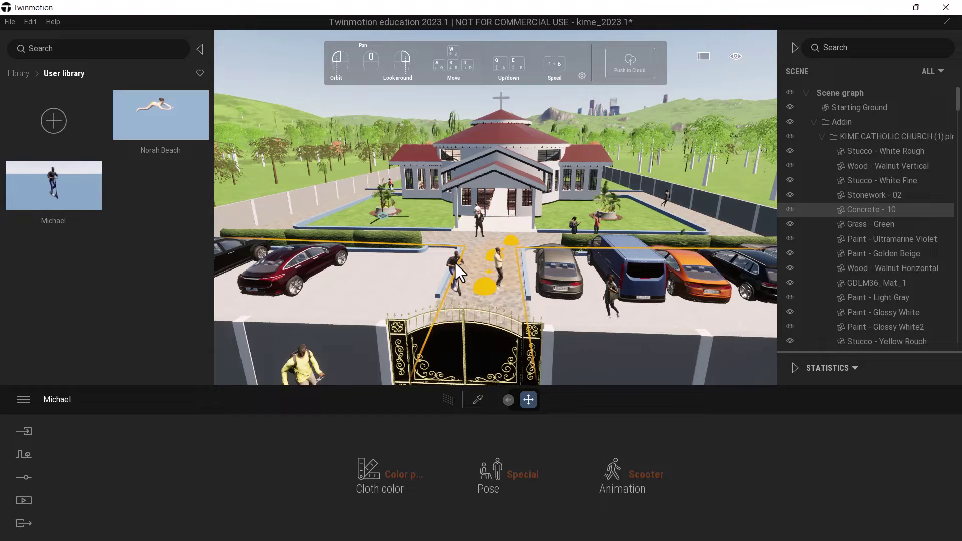
left_click(455, 261)
key("Delete")
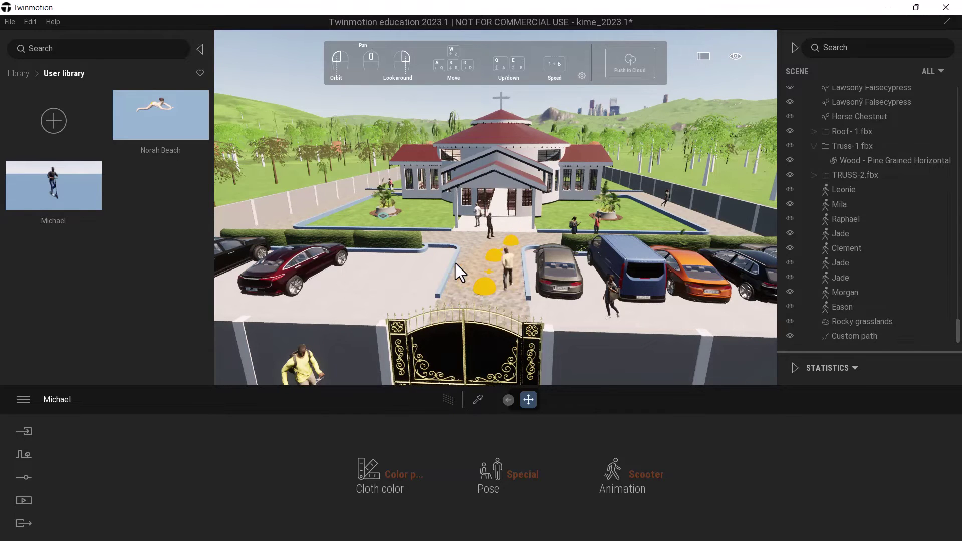
left_click(486, 283)
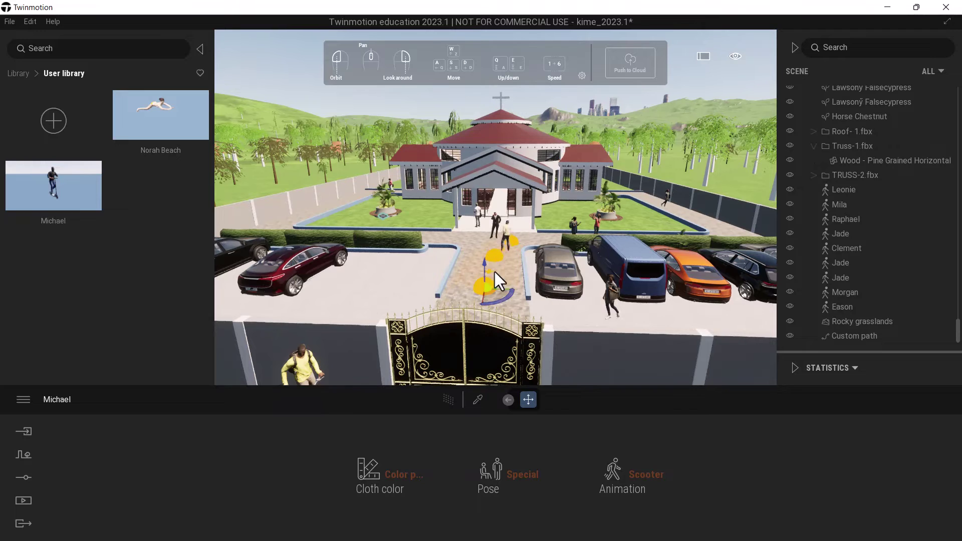
Select path points, the concrete paving and the grey sedan in the viewport.
left_click(495, 253)
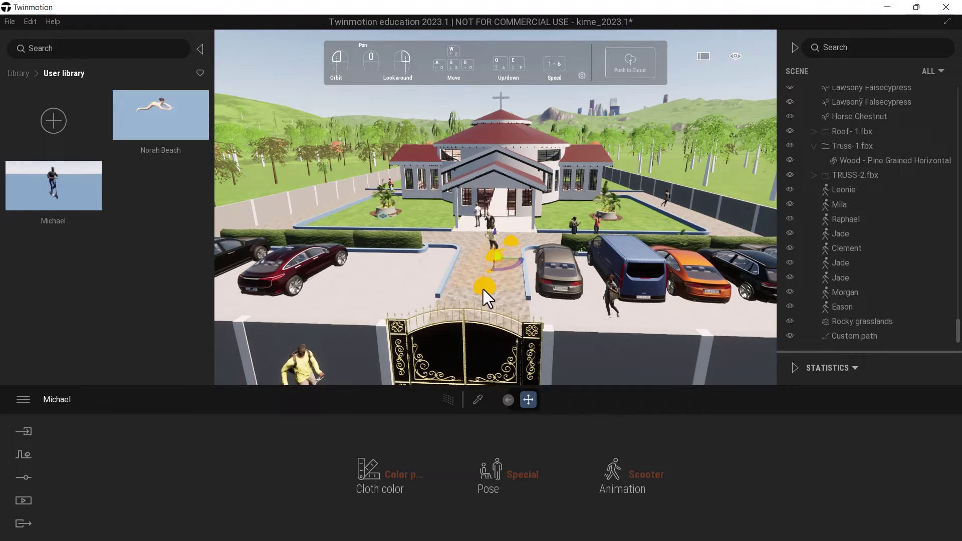
left_click(551, 307)
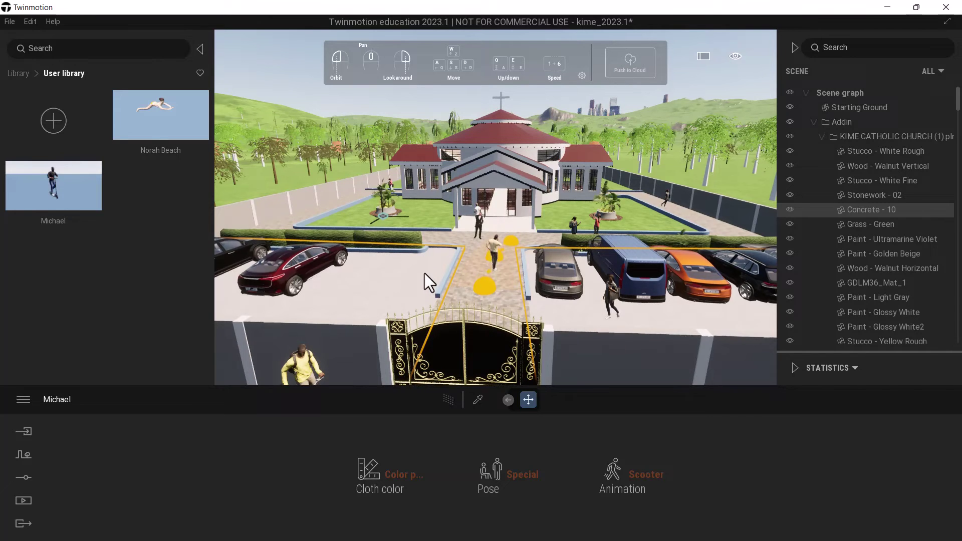
left_click(565, 274)
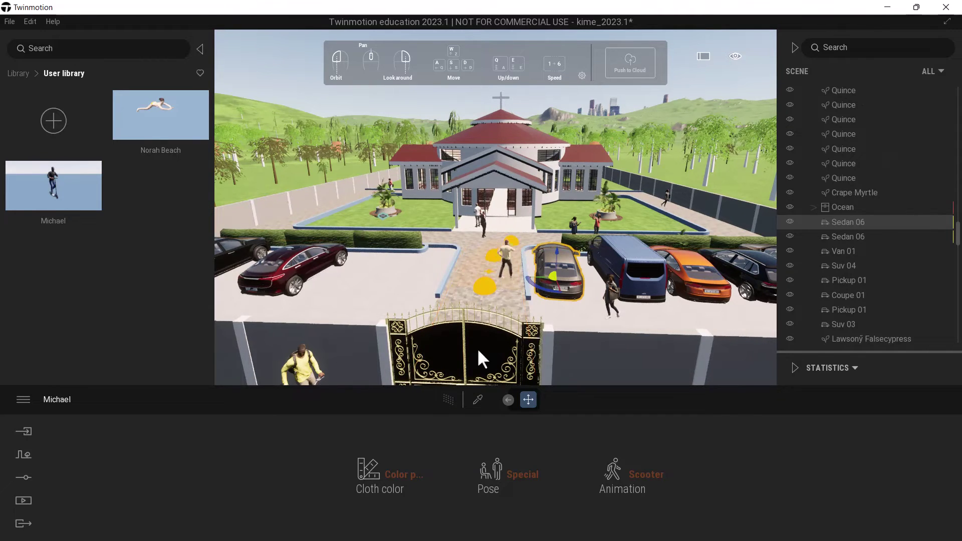
scroll(477, 348, "up", 3)
Bring up the Media options for Image, Panorama and Video output.
left_click(21, 501)
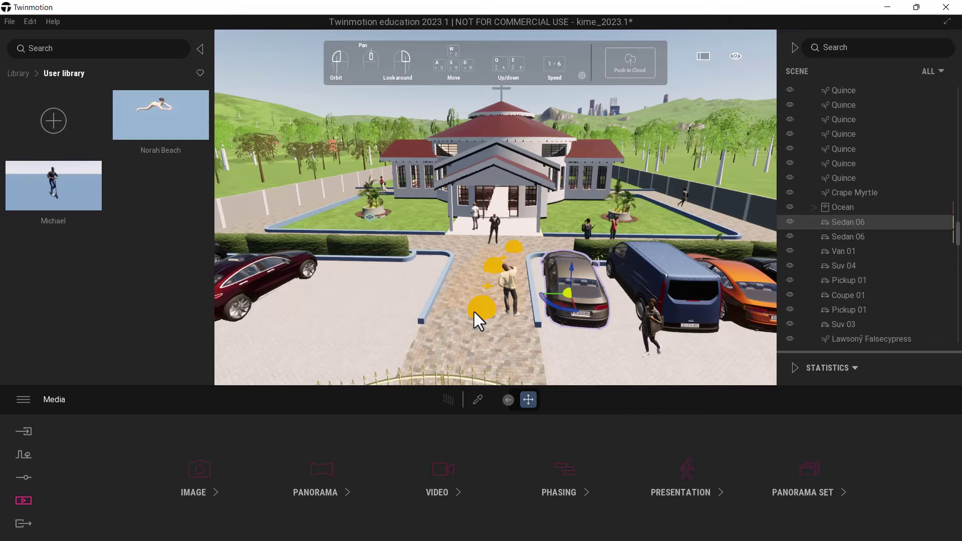
left_click(491, 311)
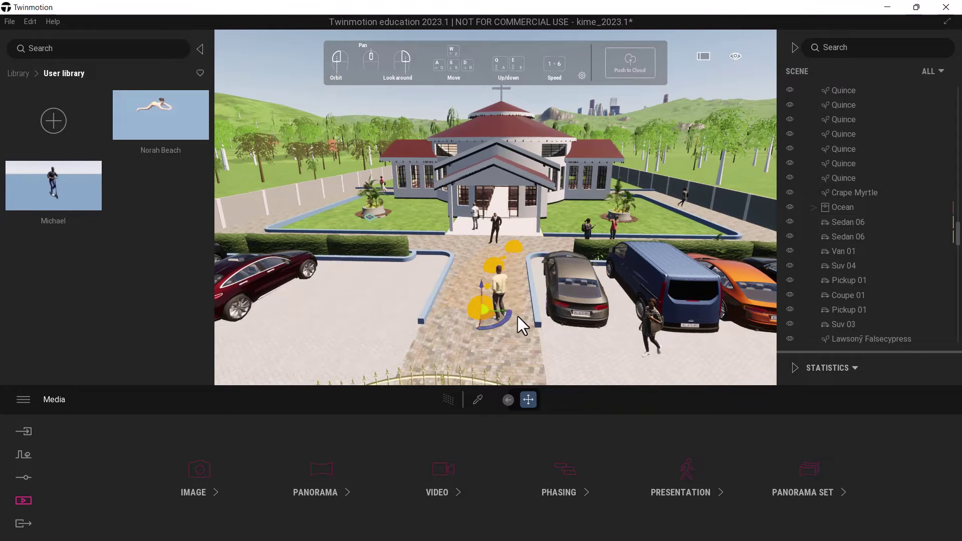
scroll(518, 317, "up", 2)
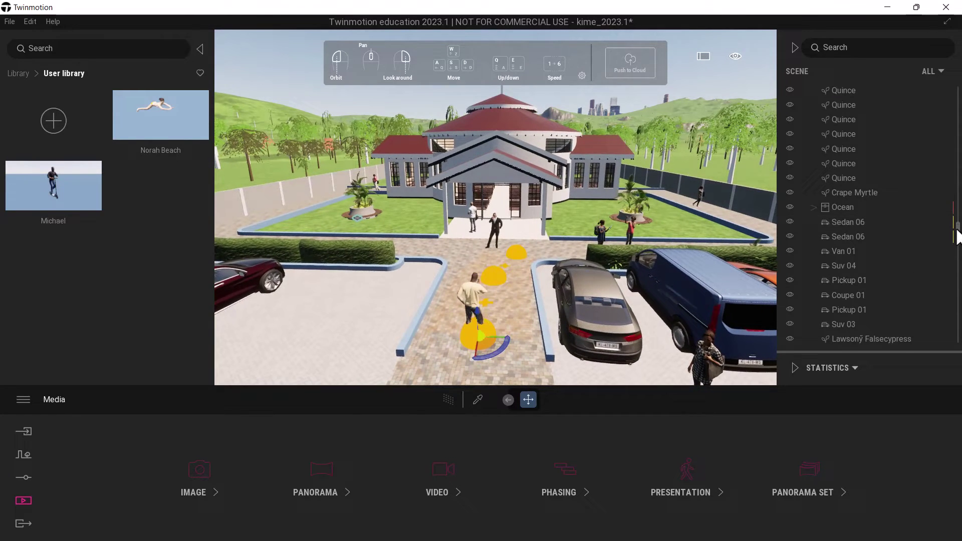
left_click_drag(956, 233, 959, 369)
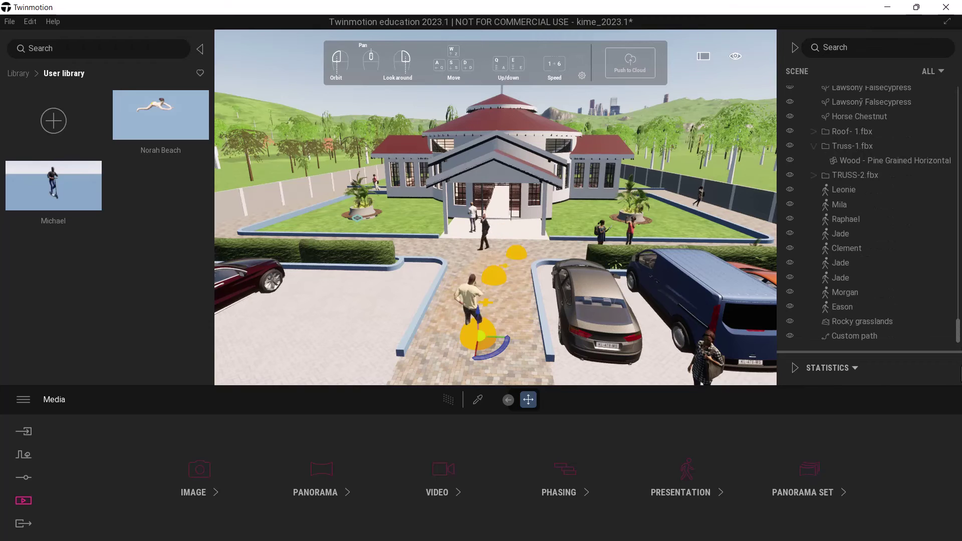
Assign the user-library Michael to the custom path and set its speed to 17 km/h.
left_click(856, 339)
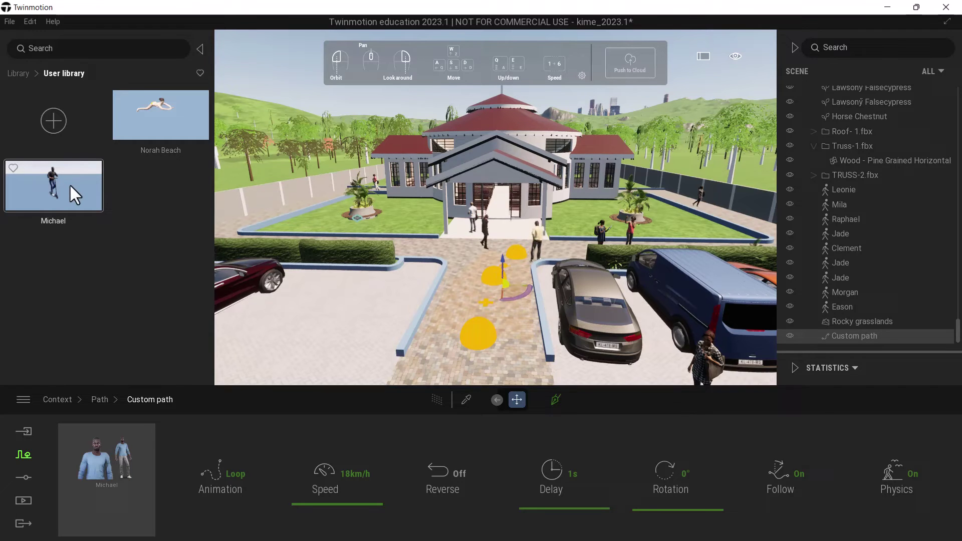
left_click_drag(49, 182, 88, 450)
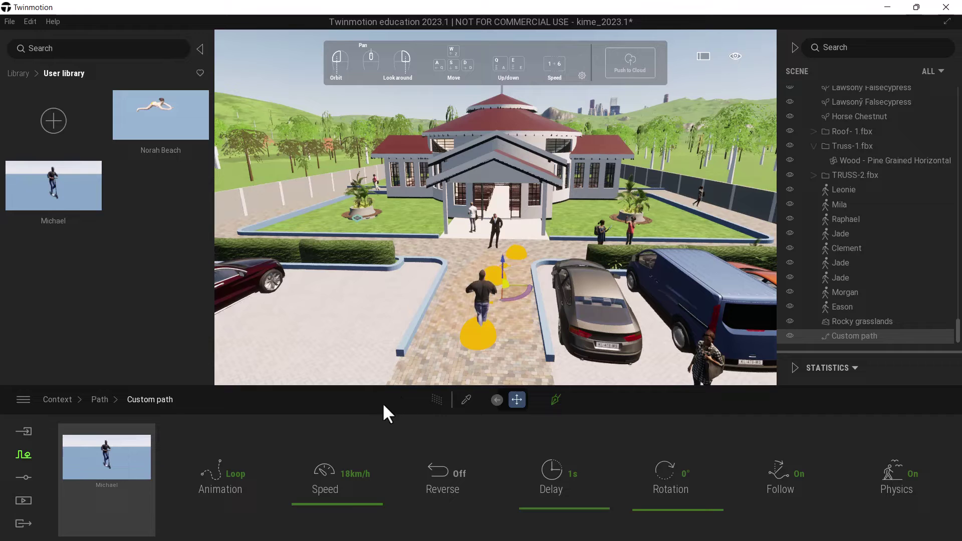
left_click(325, 503)
mouse_move(325, 503)
left_mouse_down()
mouse_move(322, 425)
mouse_move(317, 514)
mouse_move(319, 505)
left_mouse_up()
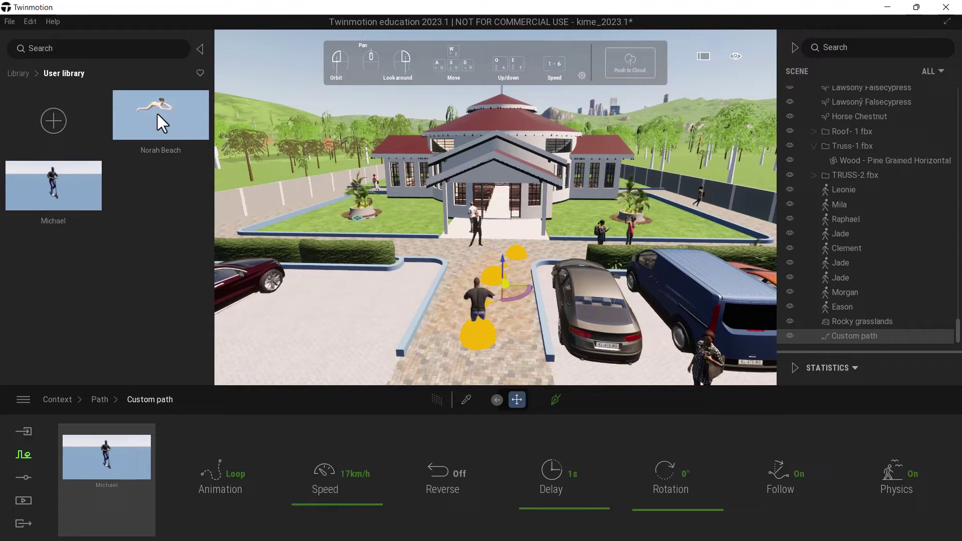
mouse_move(149, 105)
left_mouse_down()
mouse_move(146, 247)
mouse_move(157, 112)
left_mouse_up()
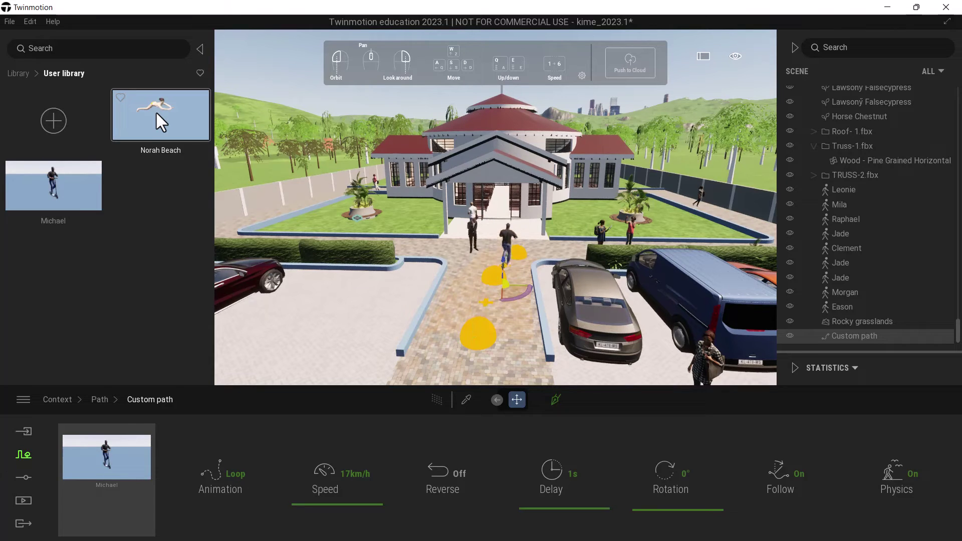
Drop the Norah Beach thumbnail from User library onto the custom path's character slot.
left_click_drag(152, 107, 103, 464)
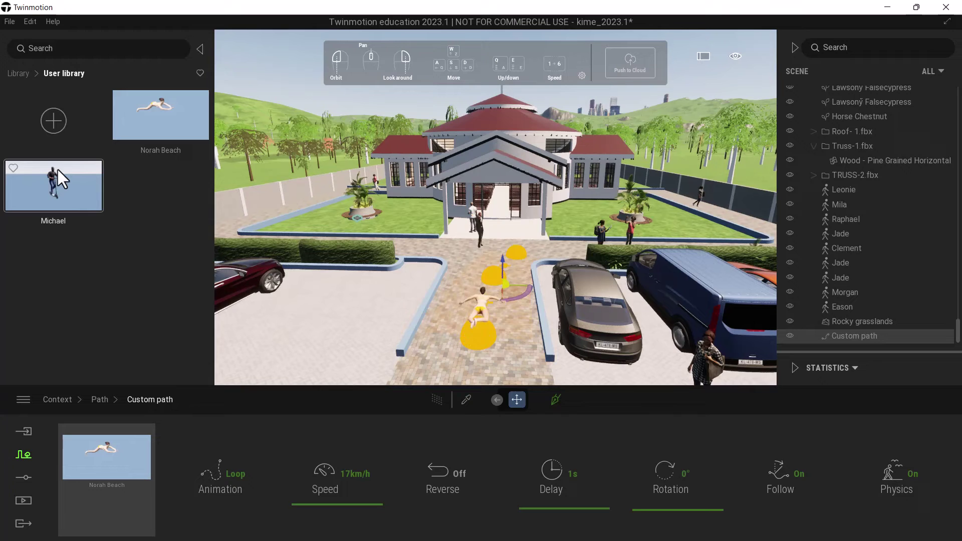
Place the Emilie animated human from Characters > Animated humans beside the walkway.
left_click(15, 75)
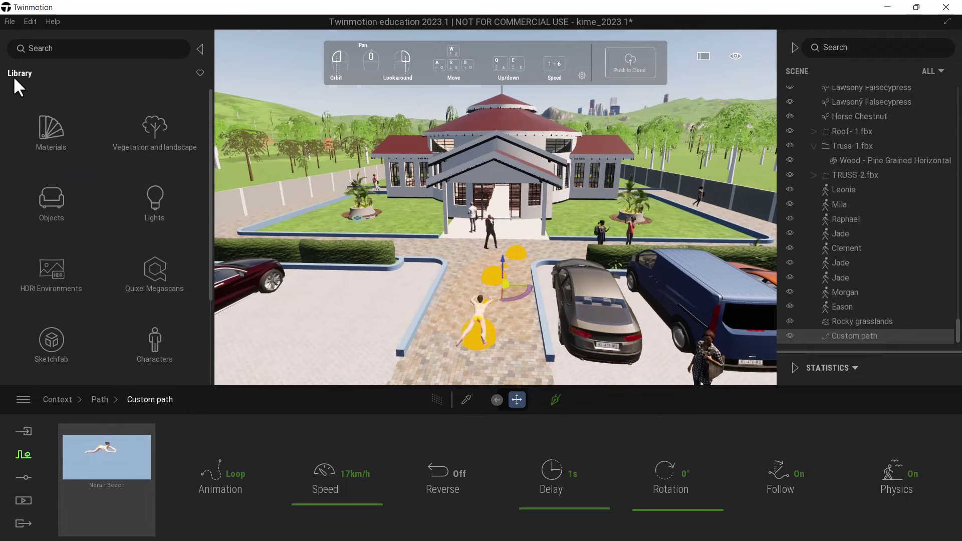
left_click(57, 137)
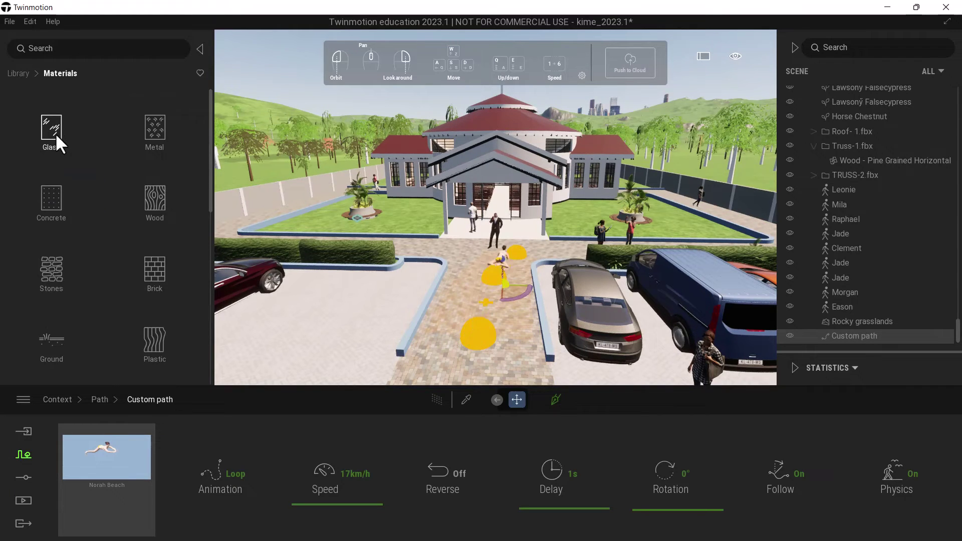
left_click(19, 75)
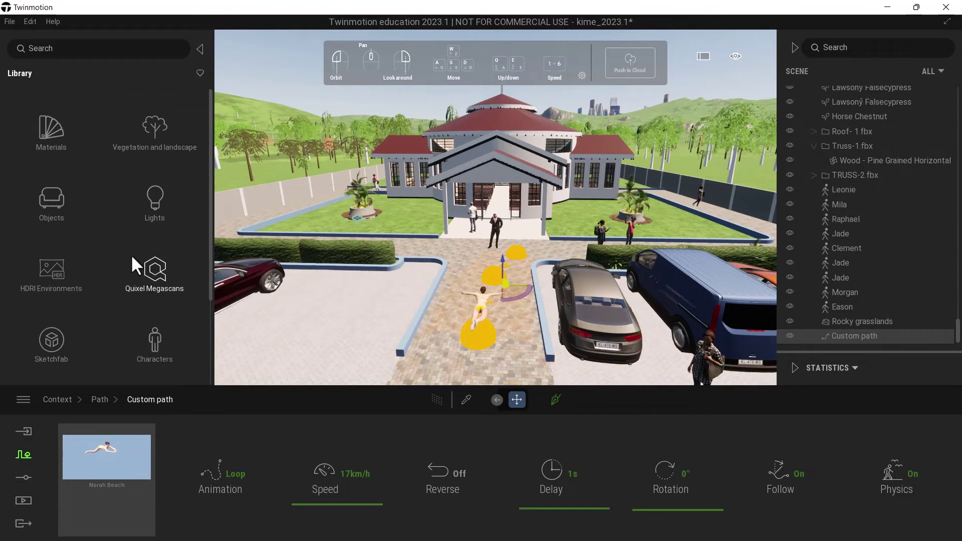
left_click(163, 332)
left_click(48, 141)
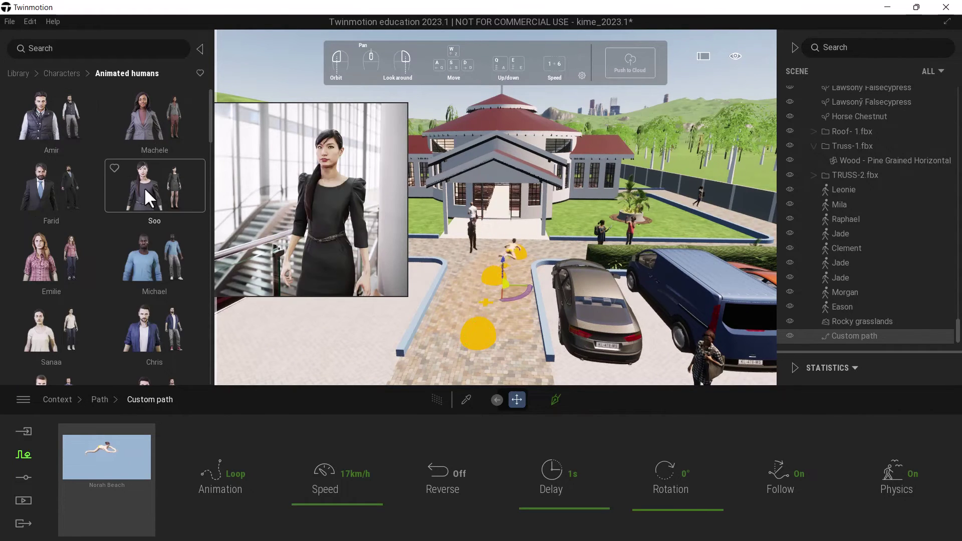
left_click_drag(55, 242, 435, 363)
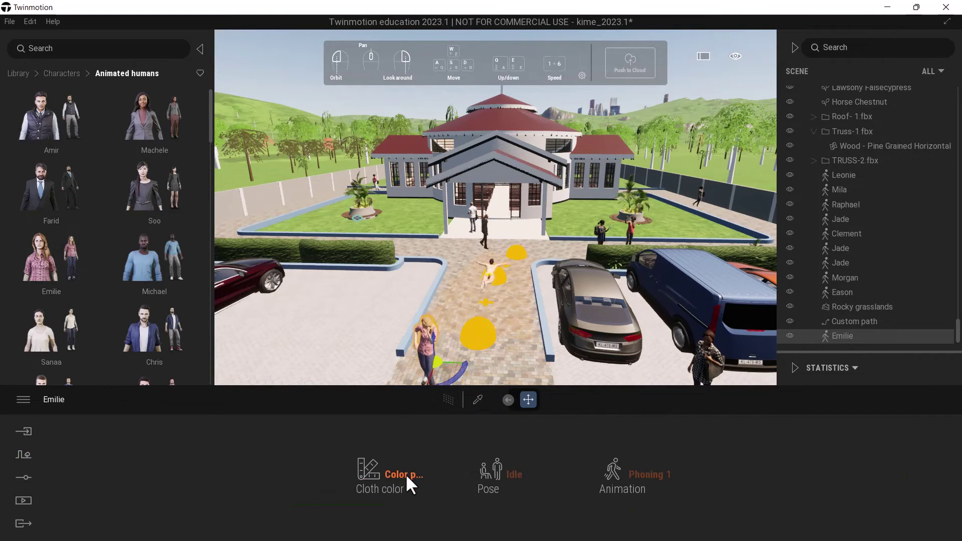
Set Emilie's pose to Special with the Playing video game animation.
mouse_move(523, 482)
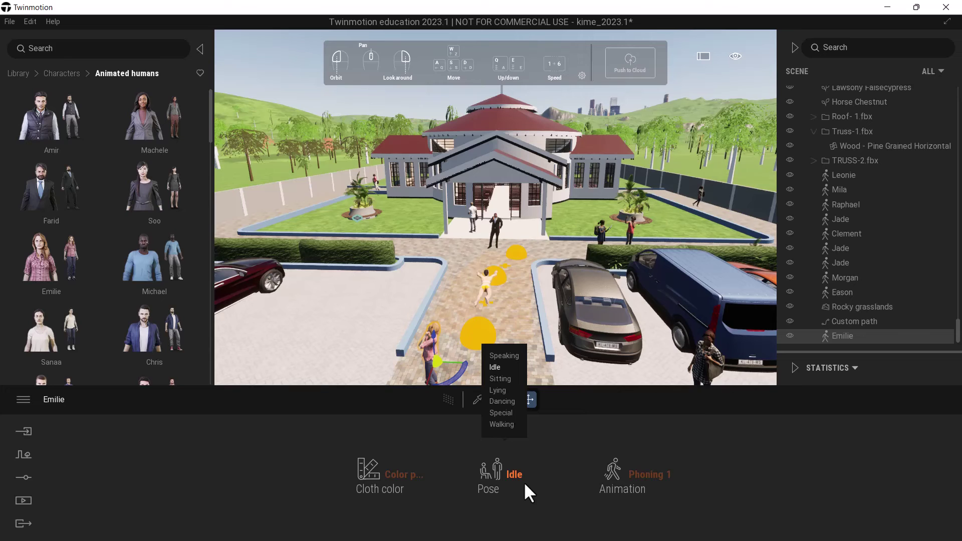
left_click(501, 413)
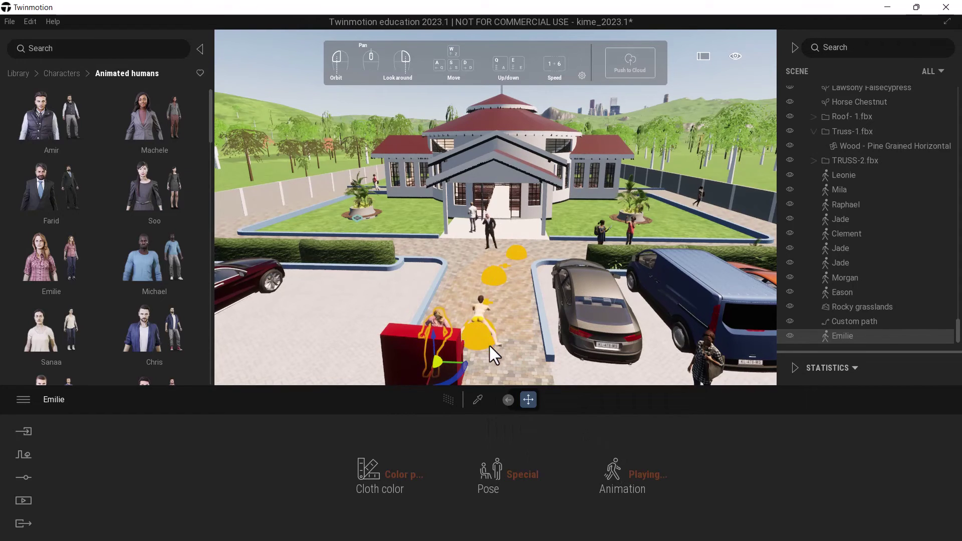
left_click(536, 473)
left_click(643, 474)
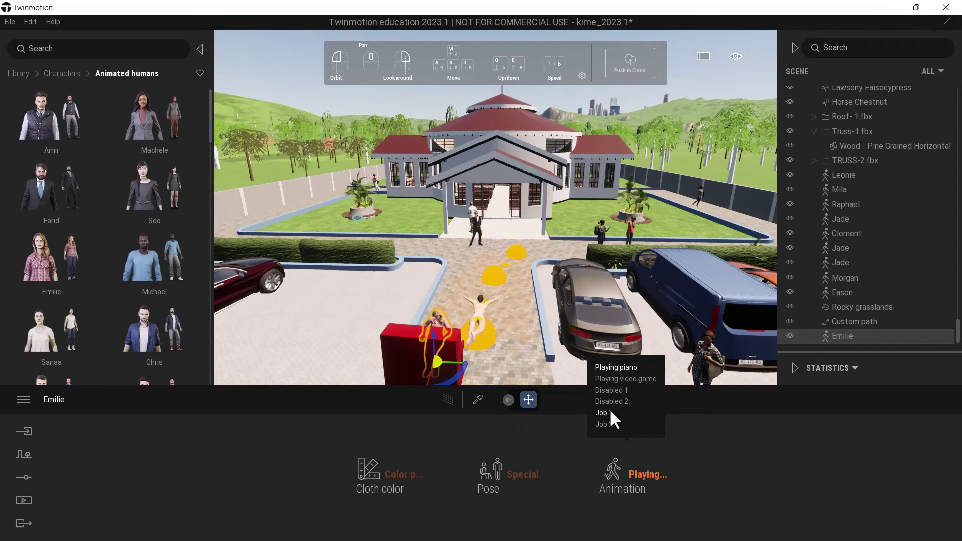
left_click(619, 378)
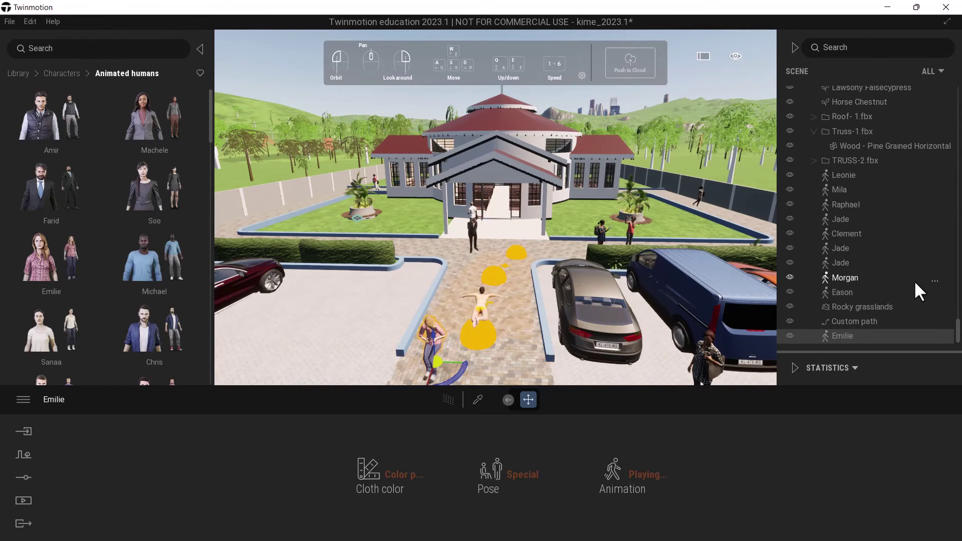
Delete Emilie from the Scene list, leaving Norah Beach alone on the path.
left_click(935, 336)
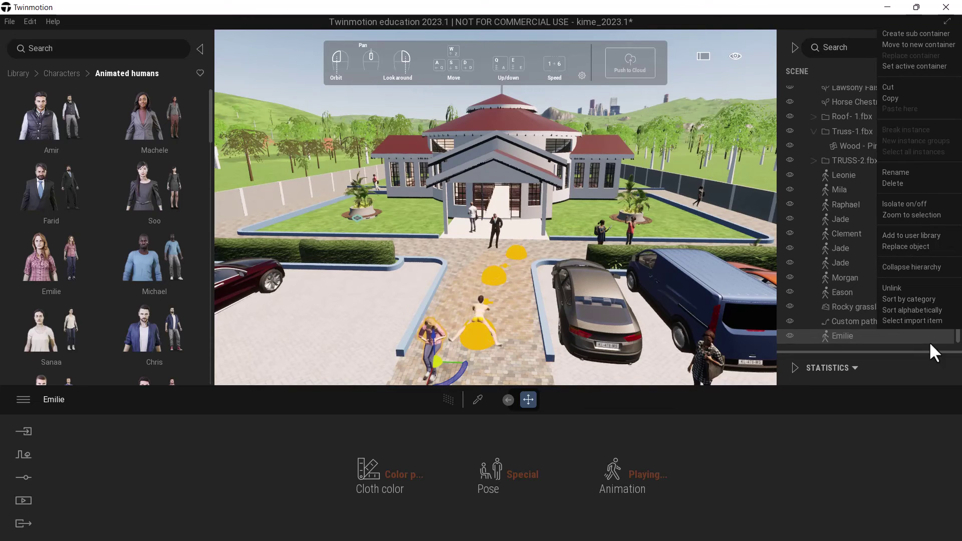
left_click(429, 333)
key("Delete")
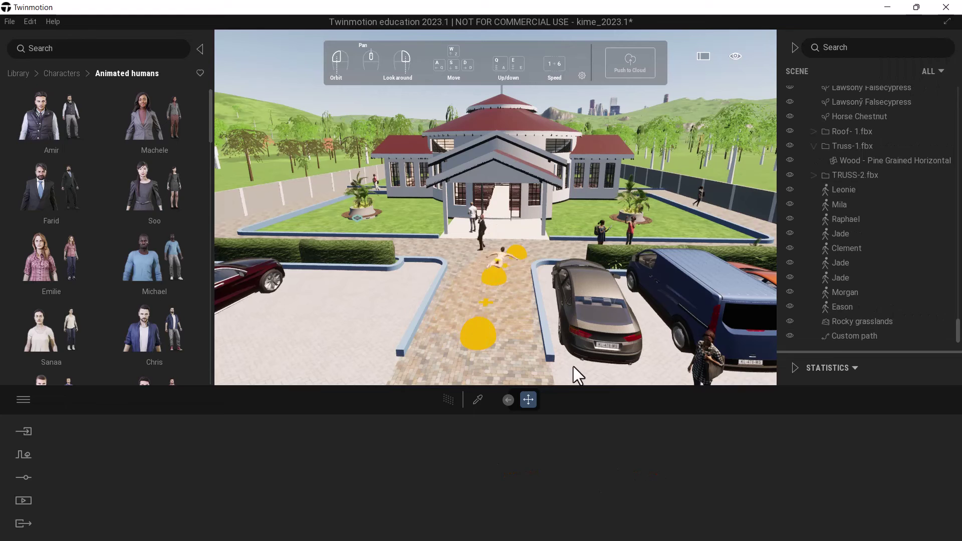
Drag Amir from Characters > Animated humans onto the custom path, replacing Norah Beach.
left_click(855, 337)
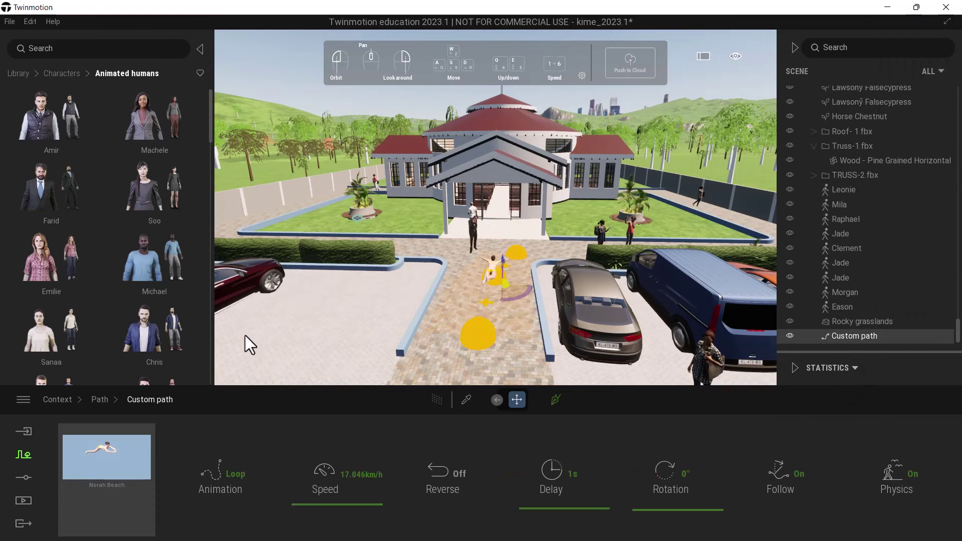
left_click(11, 72)
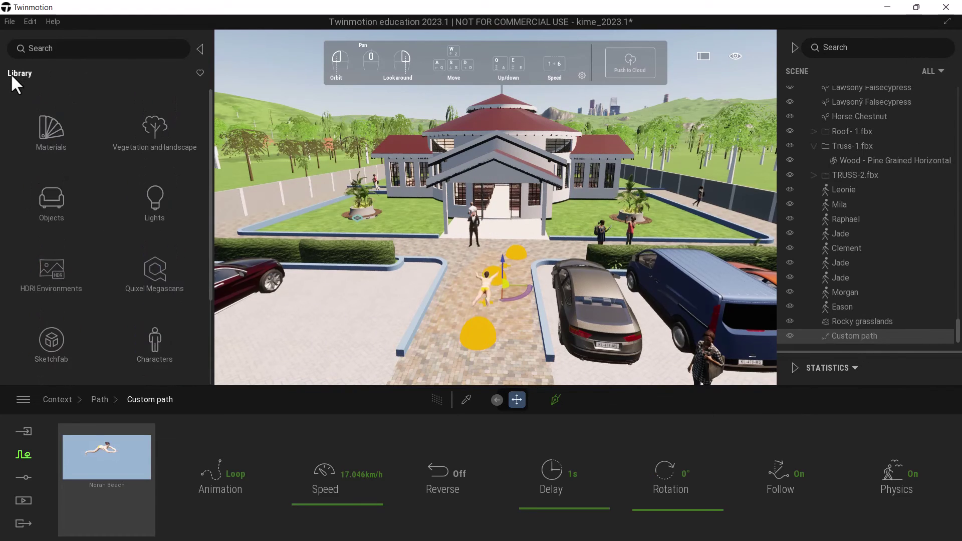
left_click(166, 341)
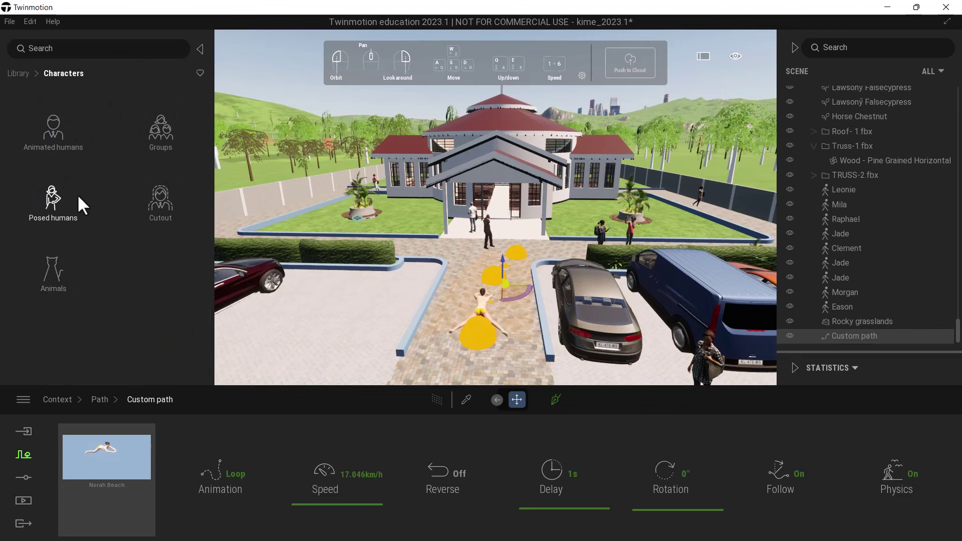
left_click(56, 136)
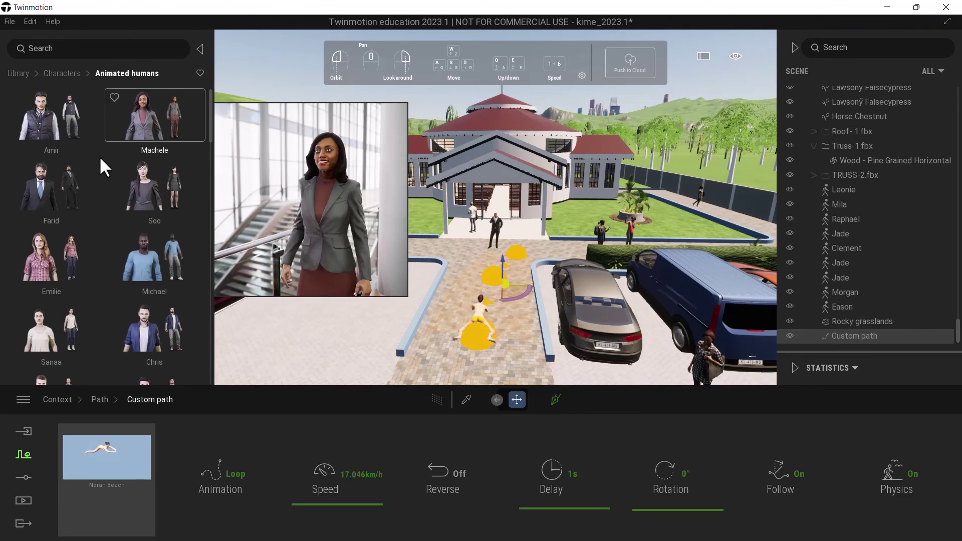
left_click_drag(65, 121, 101, 442)
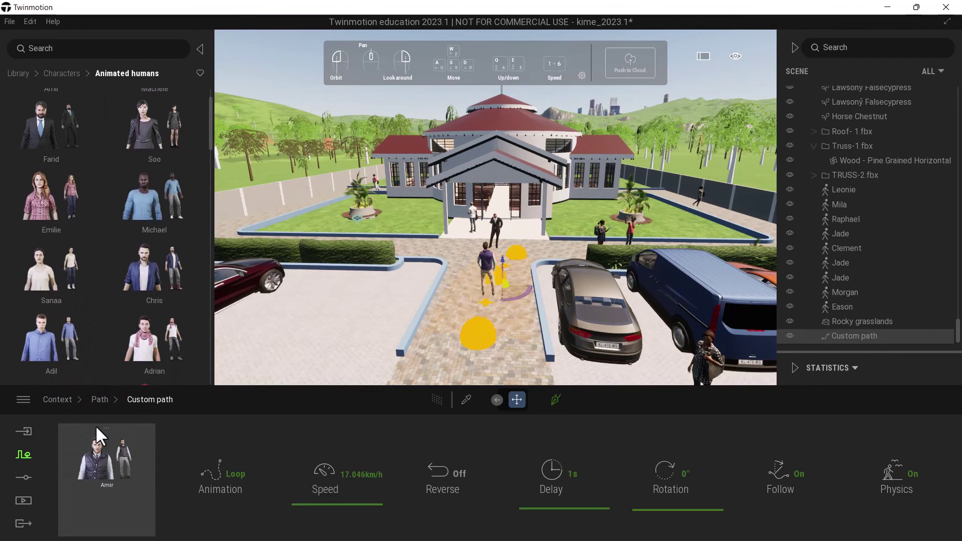
key("Escape")
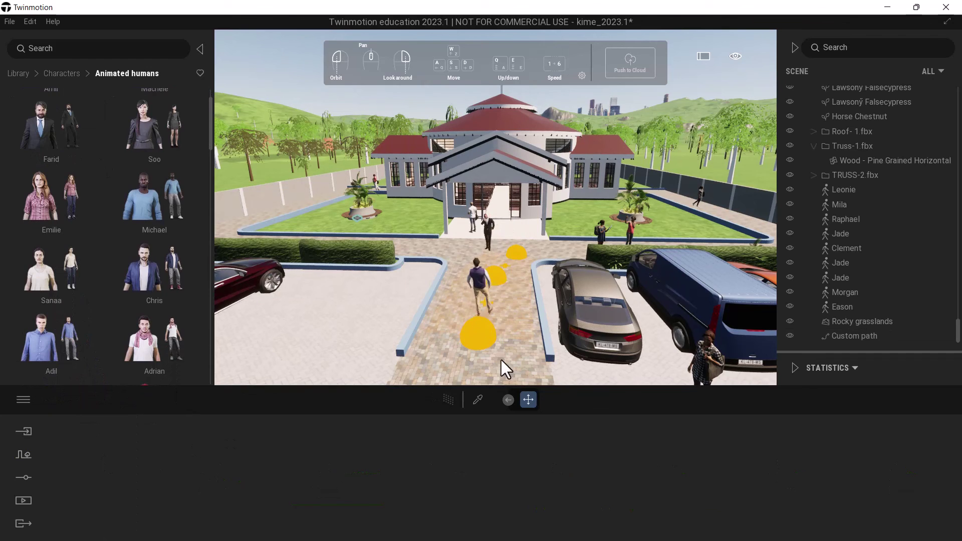